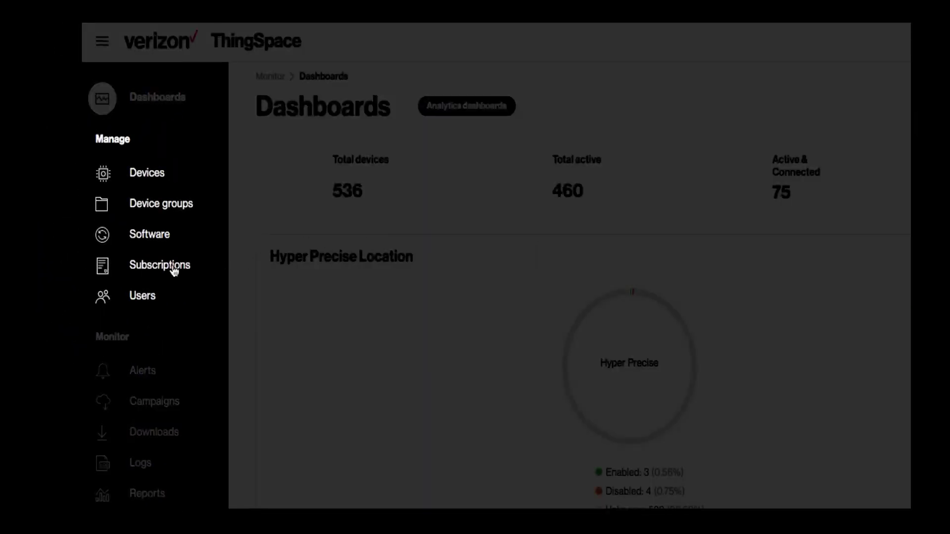
- Visit the Subscriptions page, then return to the Dashboards overview showing 536 total and 460 active devices
left_click(171, 267)
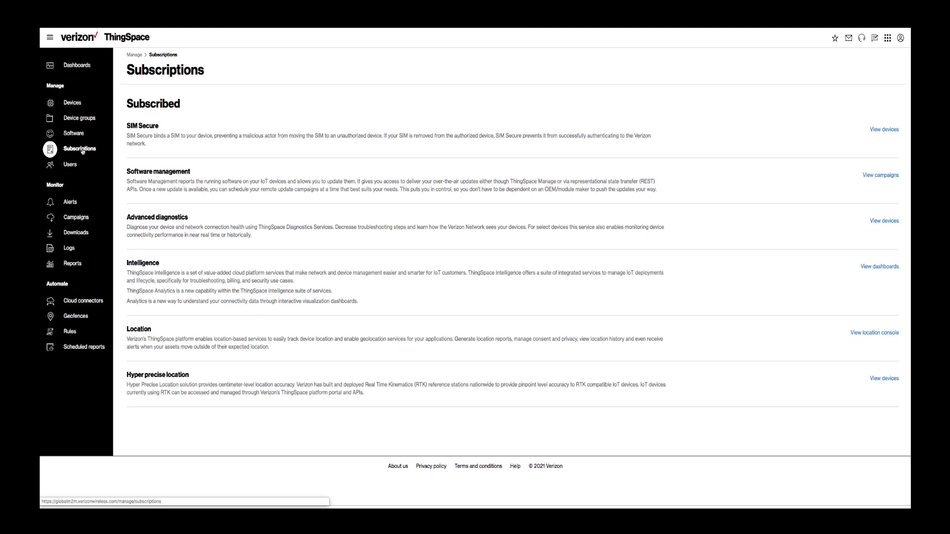
left_click(78, 65)
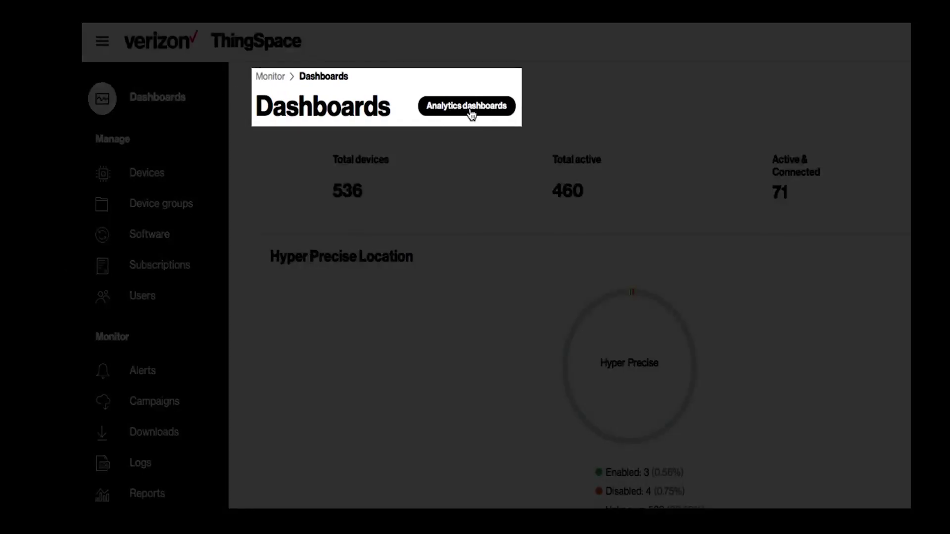
- Open the Device Data Usage analytics dashboard and browse the list of other available dashboards
left_click(471, 114)
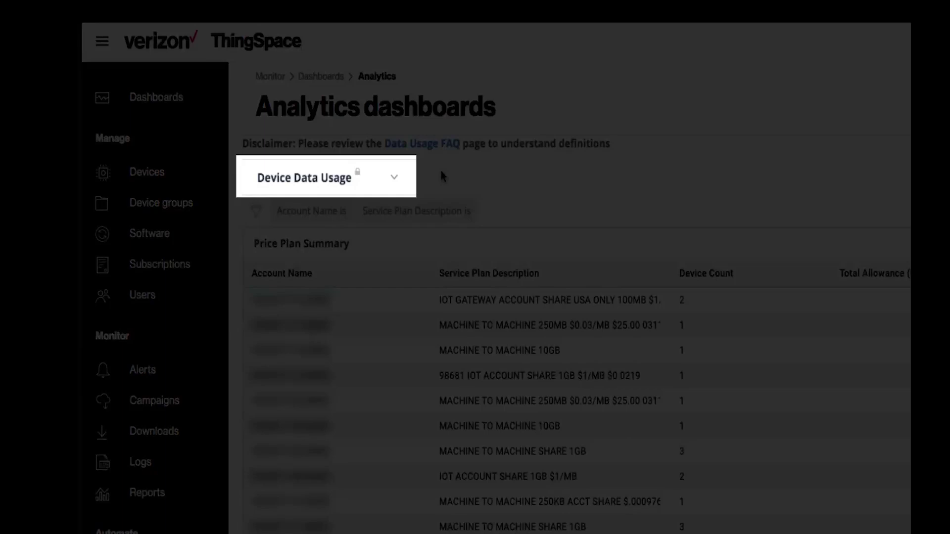
left_click(396, 179)
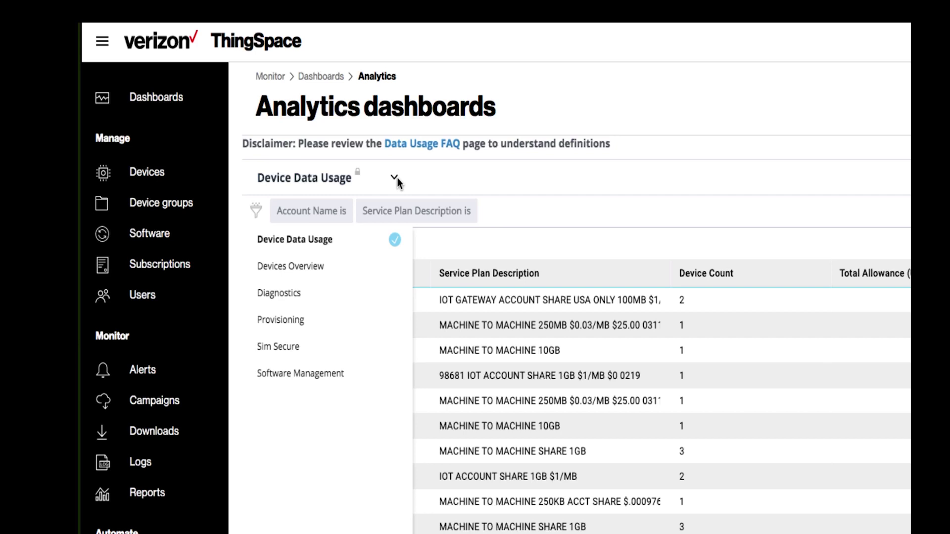
left_click(396, 179)
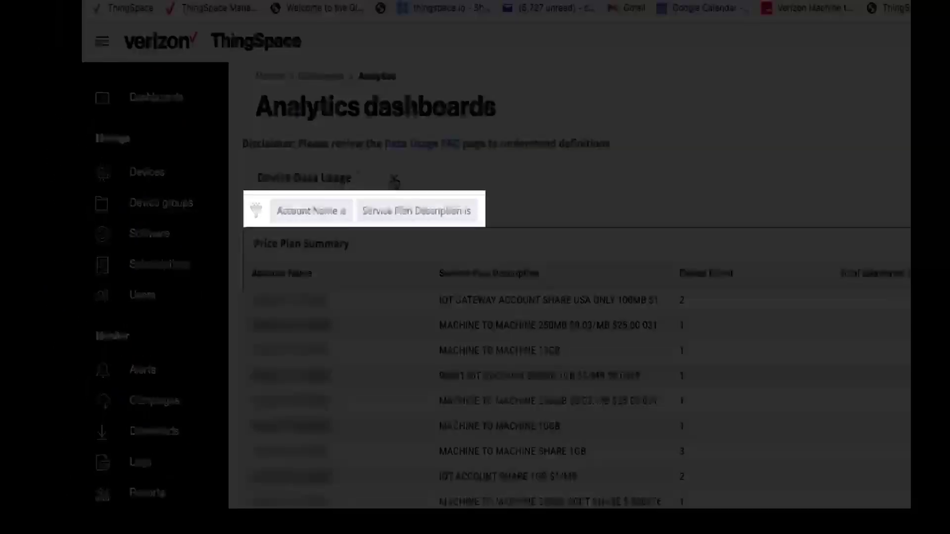
- Filter the Price Plan Summary by one of the listed account names
left_click(325, 212)
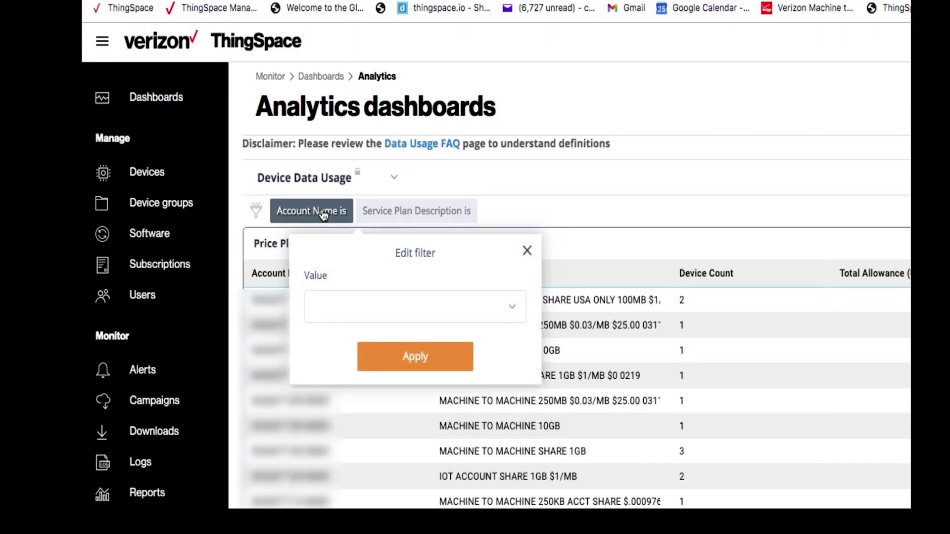
left_click(510, 315)
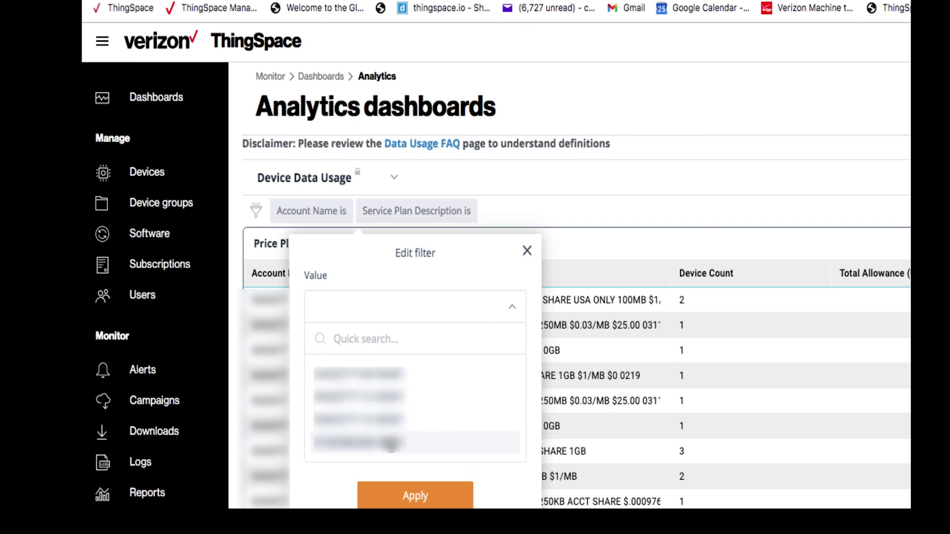
left_click(391, 443)
left_click(403, 471)
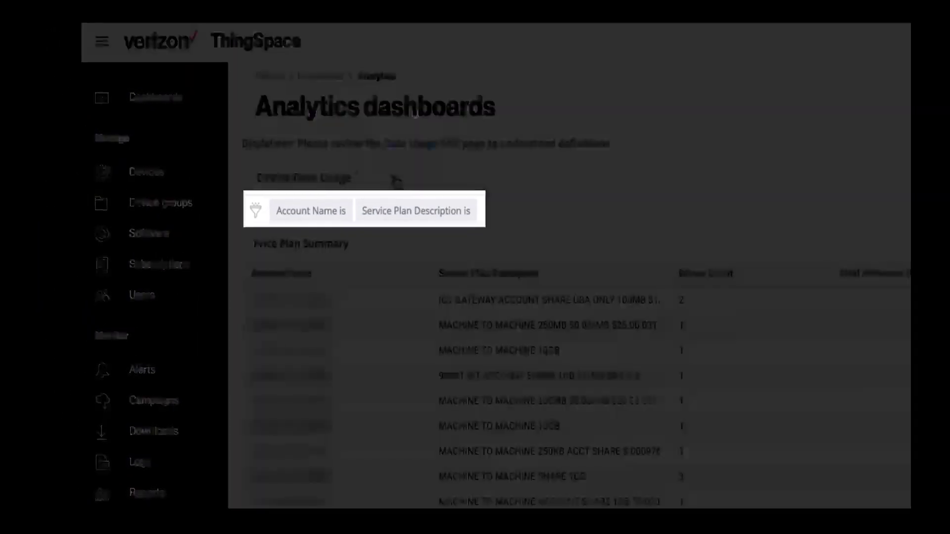
- Limit the table to the MACHINE TO MACHINE 10GB service plan
left_click(436, 212)
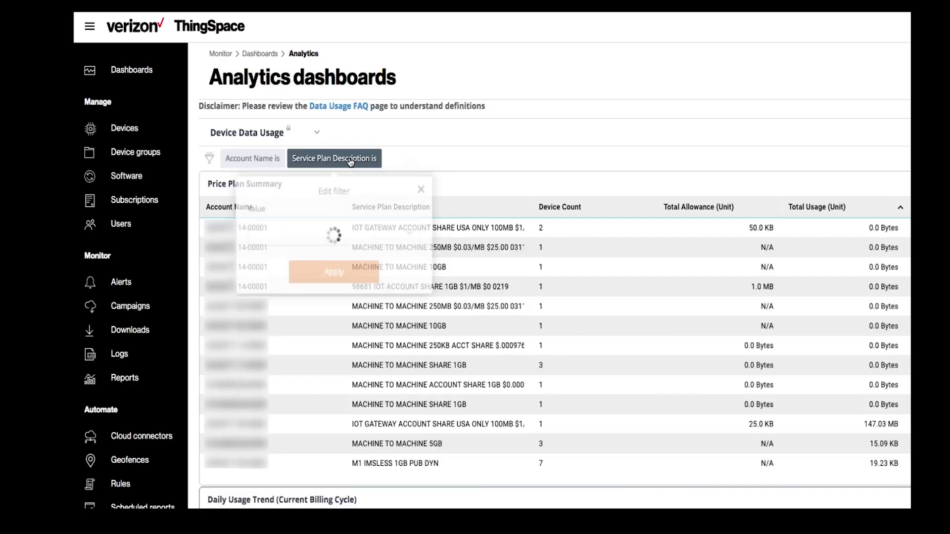
left_click(409, 235)
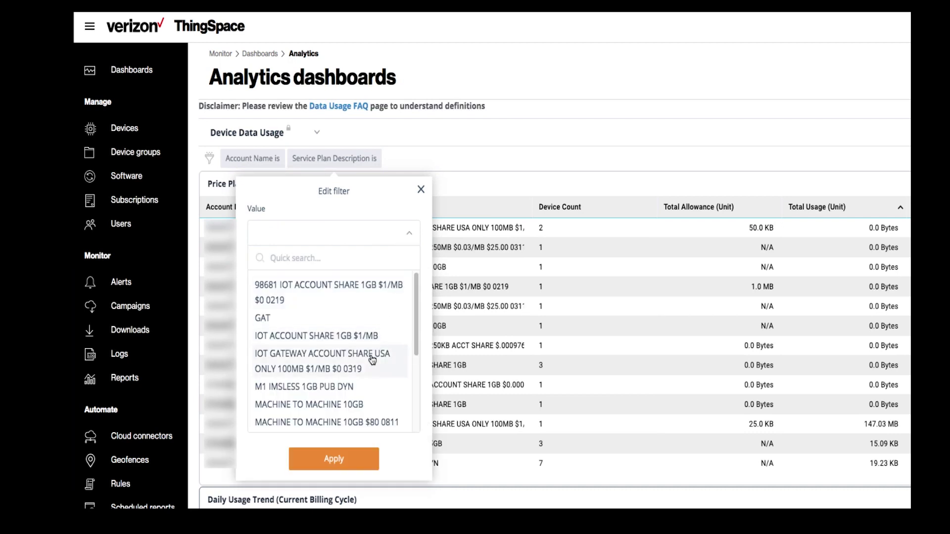
left_click(358, 407)
left_click(342, 454)
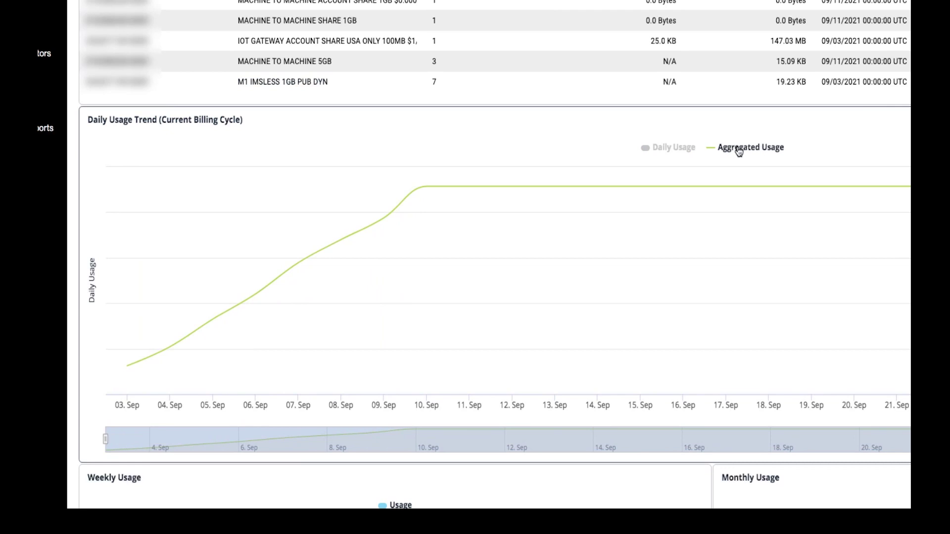
- Show the Daily Usage bars again and narrow the daily chart to 03–16 Sep
left_click(672, 154)
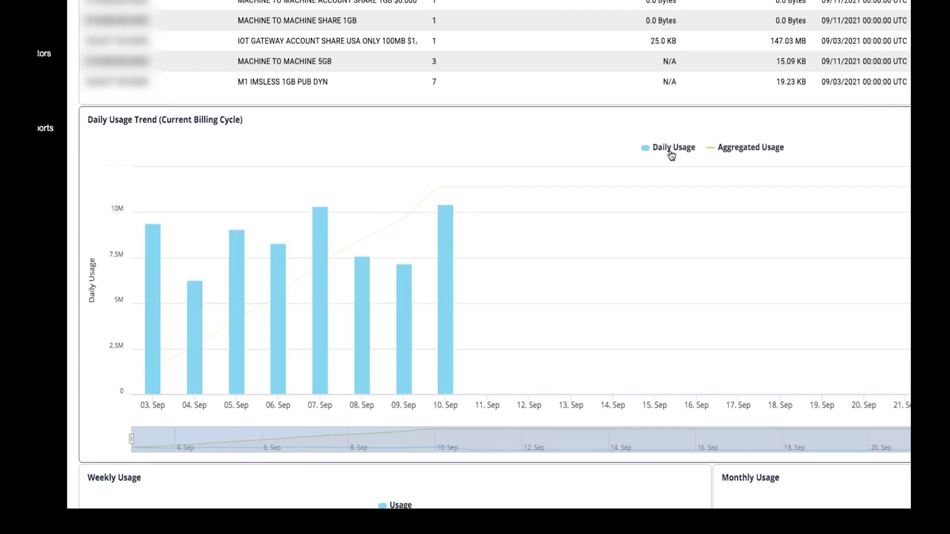
mouse_move(490, 263)
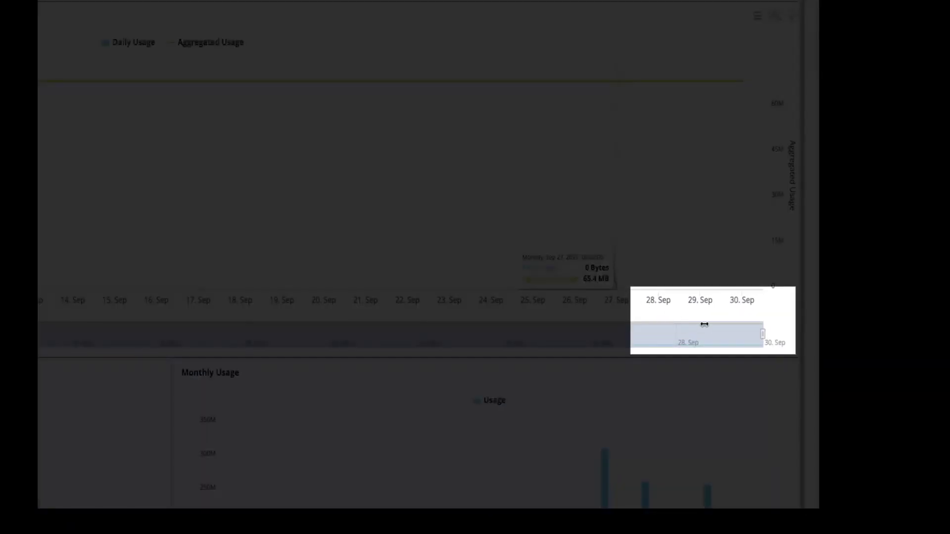
left_click_drag(764, 335, 289, 317)
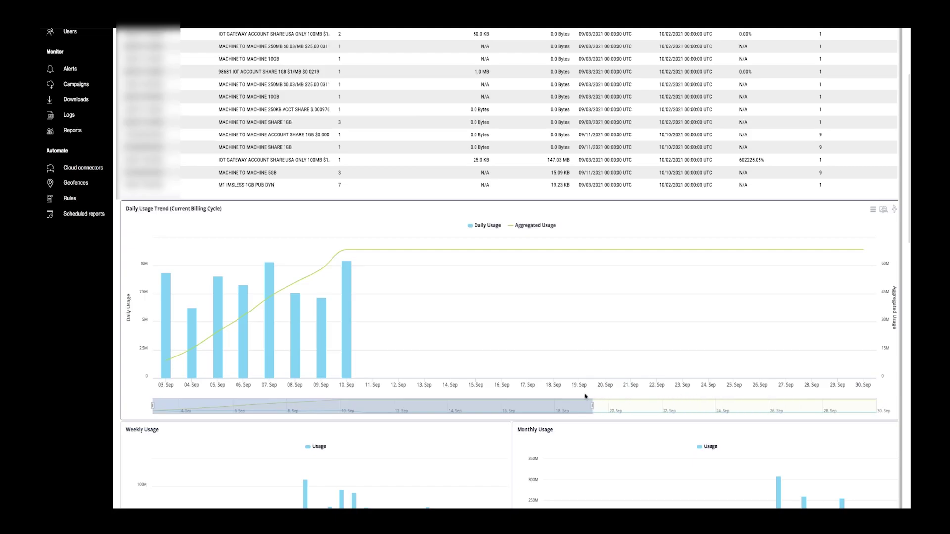
left_click_drag(586, 396, 496, 396)
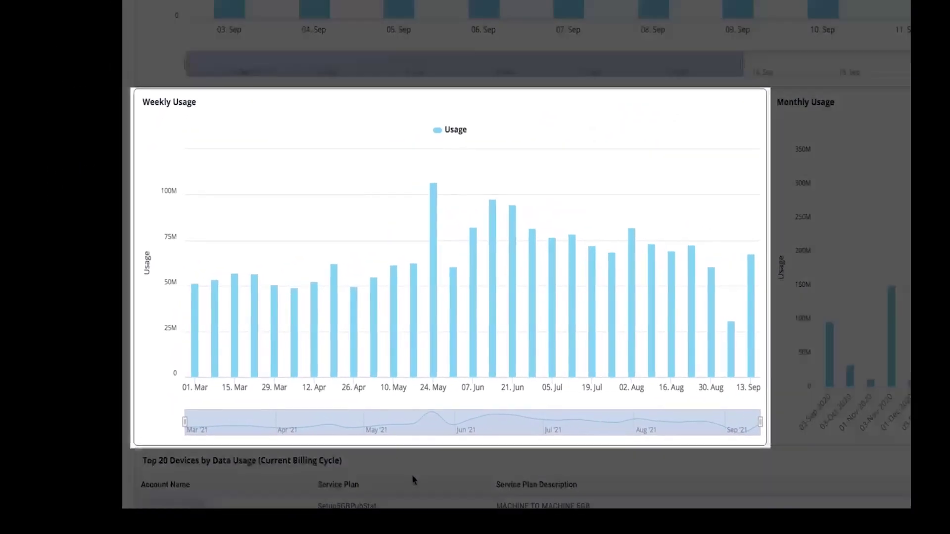
- Start the Weekly Usage chart's range at May '21
mouse_move(414, 366)
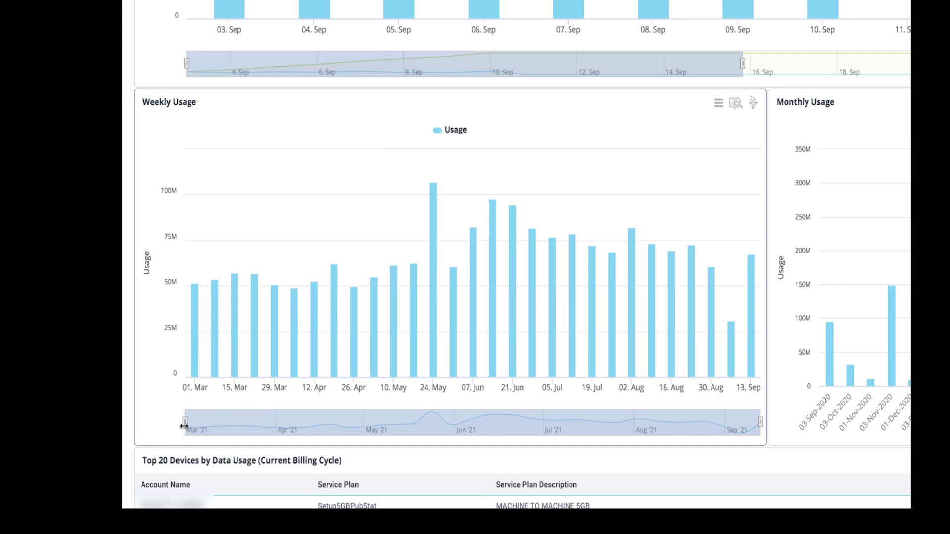
left_click_drag(184, 426, 365, 423)
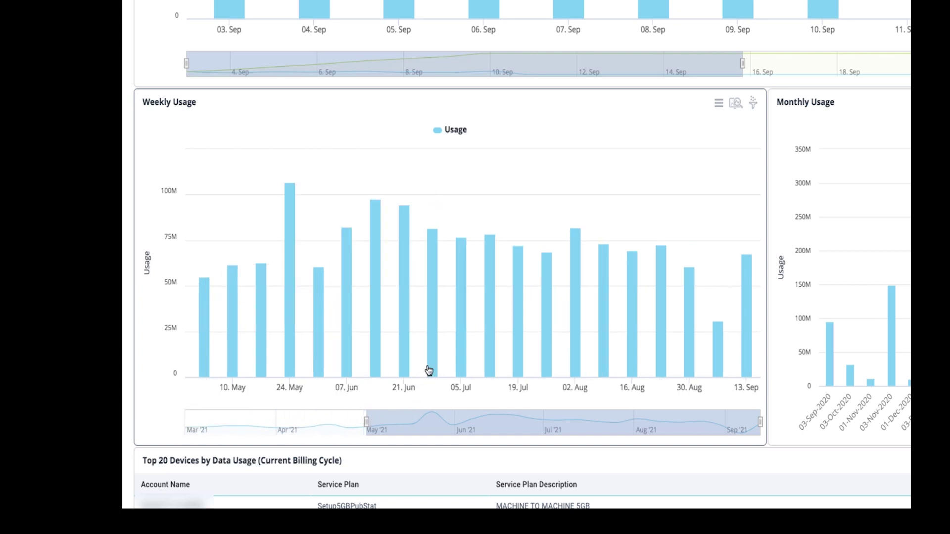
mouse_move(432, 366)
mouse_move(463, 353)
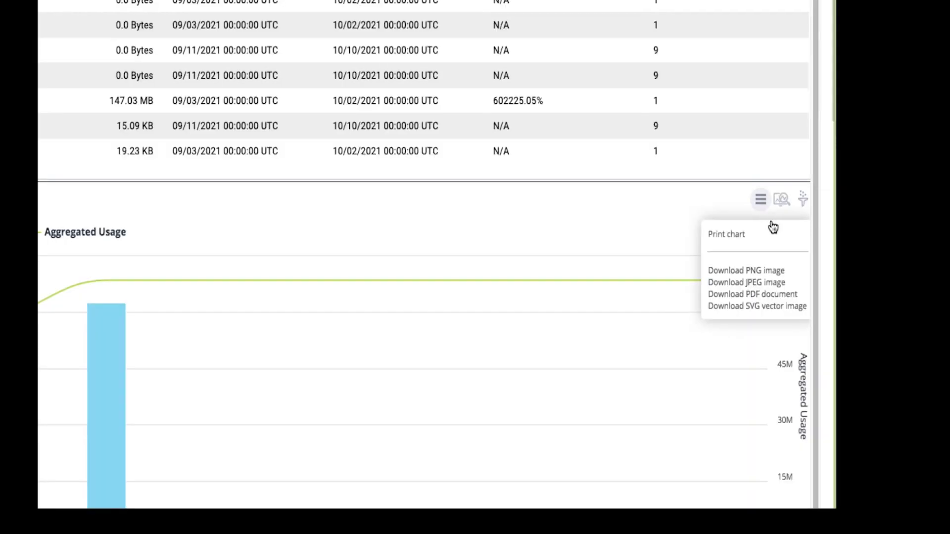
- Save the Daily Usage Trend chart as a PDF document from its chart menu
left_click(768, 295)
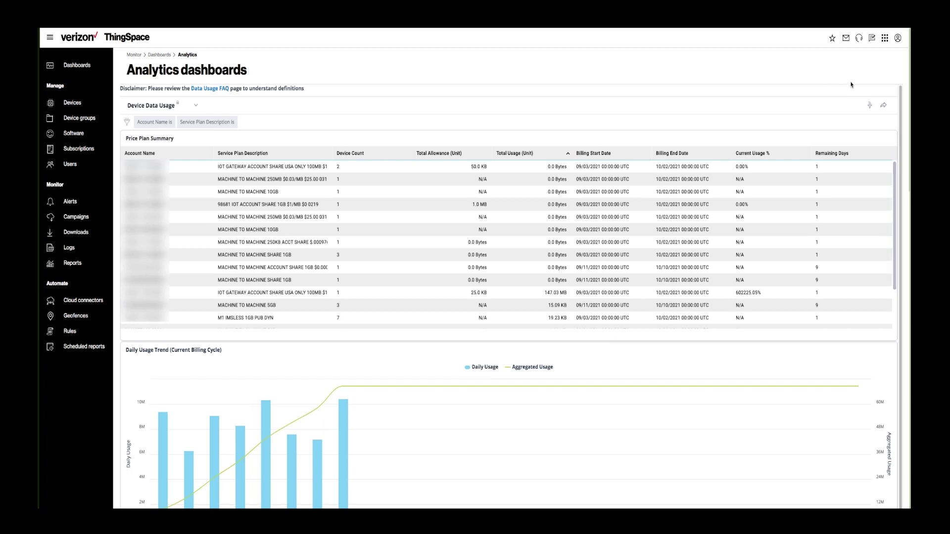
- Bring up the Export as PDF settings for the Device Data Usage dashboard, then the dashboards list
left_click(884, 106)
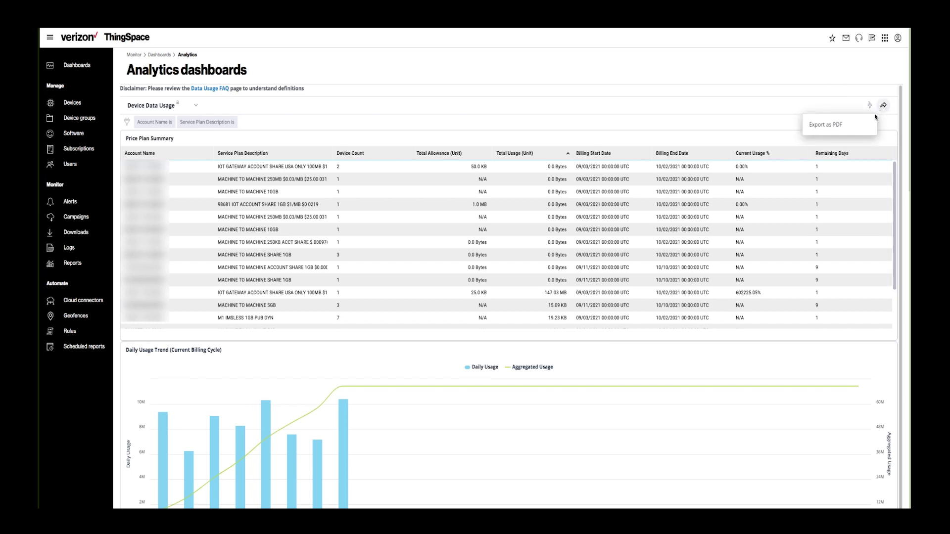
left_click(829, 128)
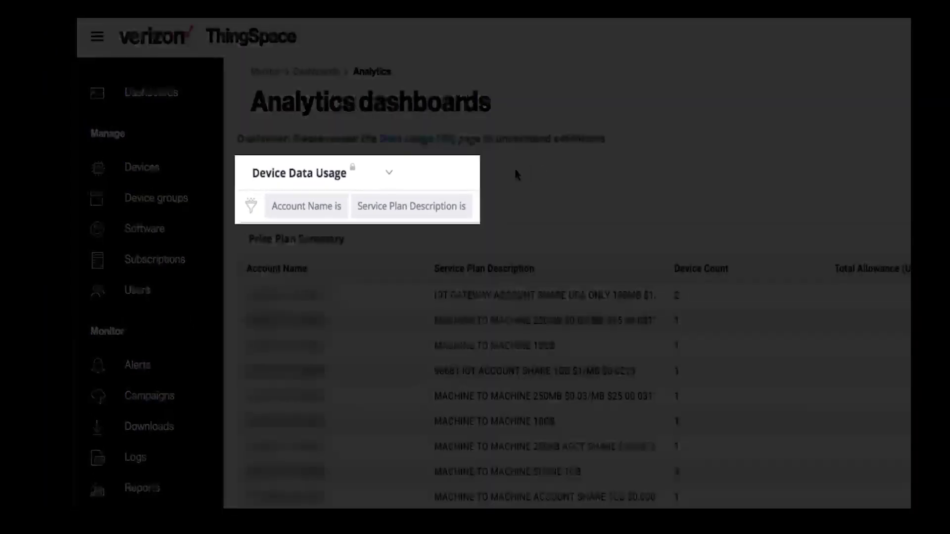
left_click(389, 181)
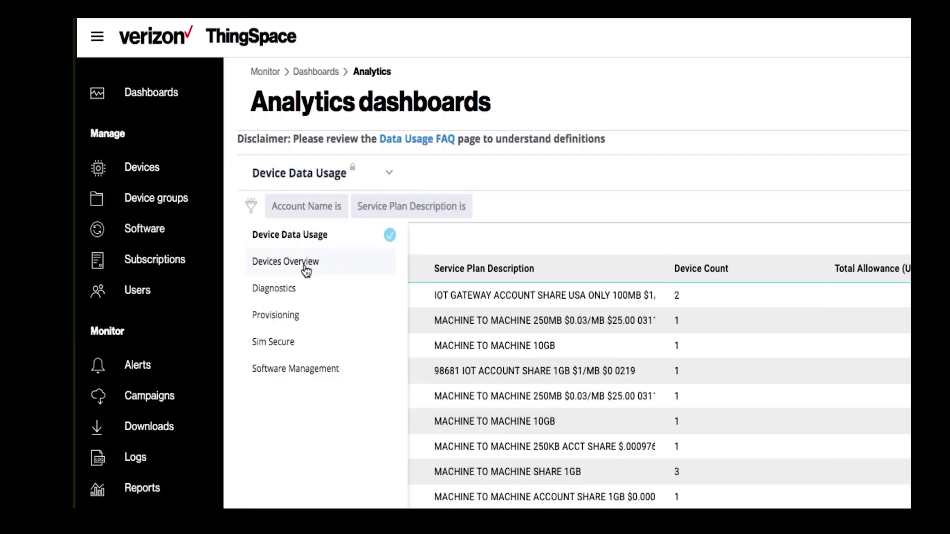
left_click(303, 267)
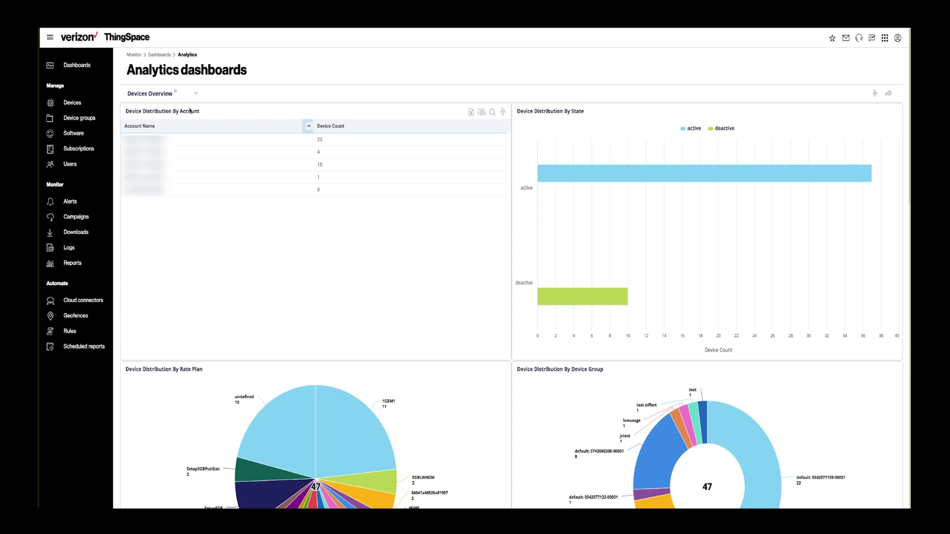
mouse_move(574, 175)
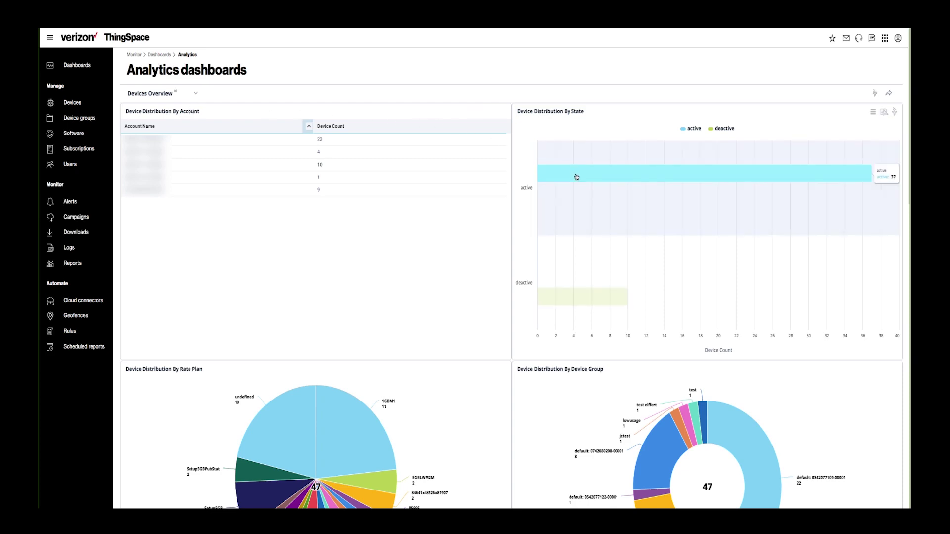
scroll(577, 176, "down", 4)
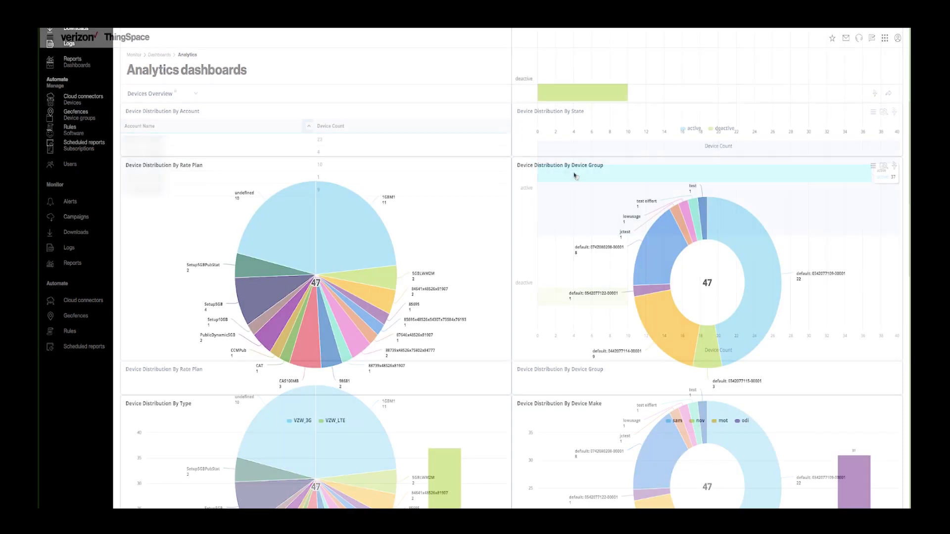
mouse_move(359, 238)
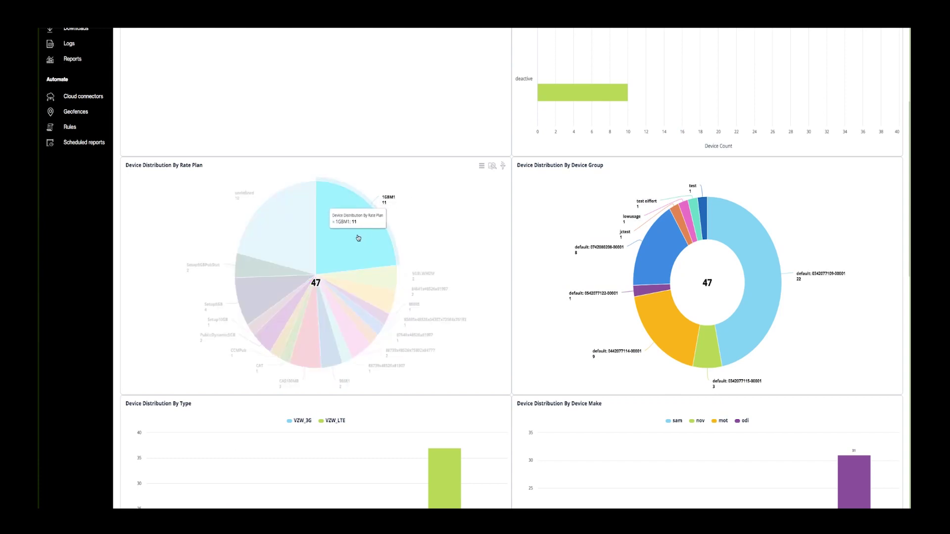
mouse_move(385, 281)
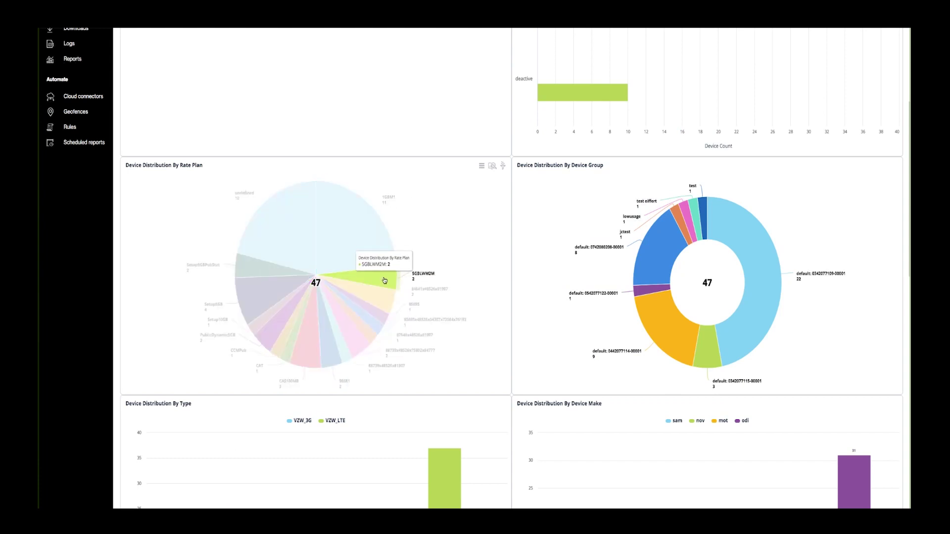
mouse_move(661, 252)
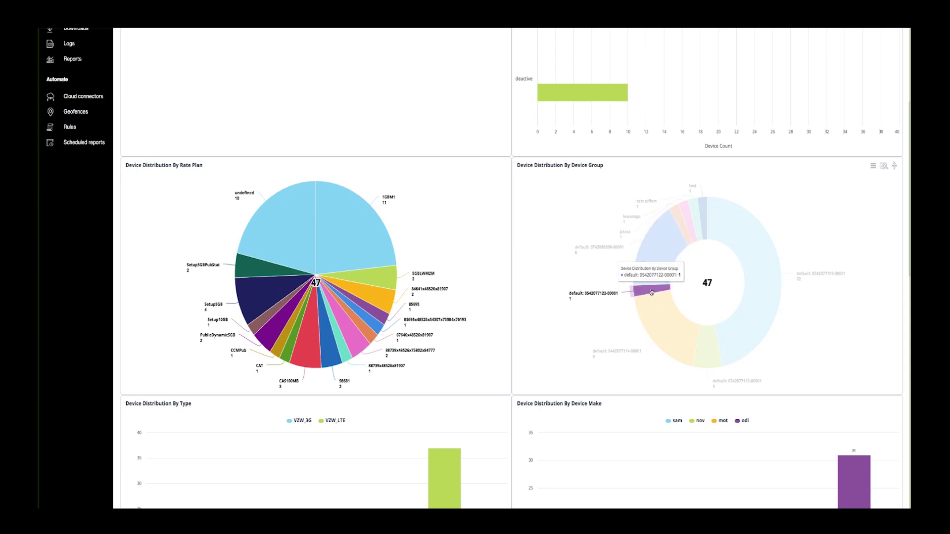
scroll(651, 291, "down", 4)
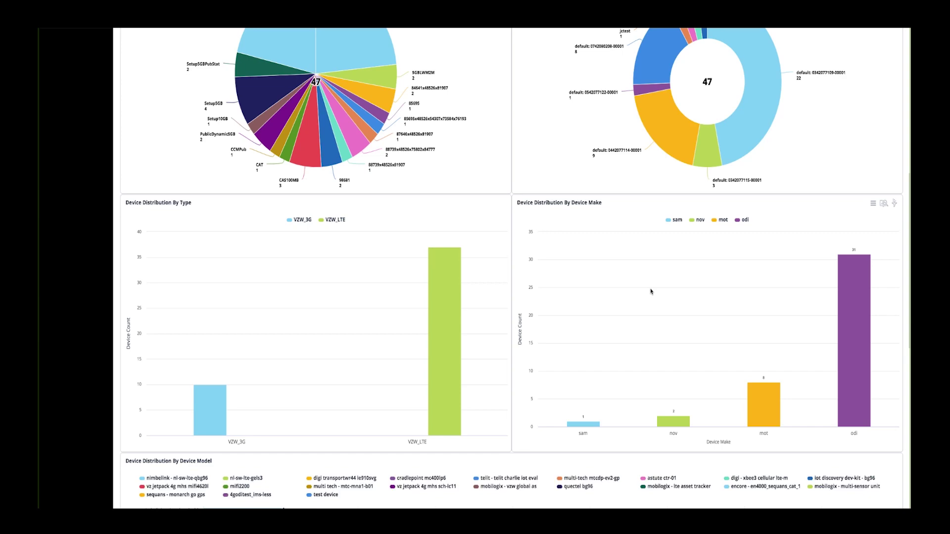
scroll(651, 292, "down", 5)
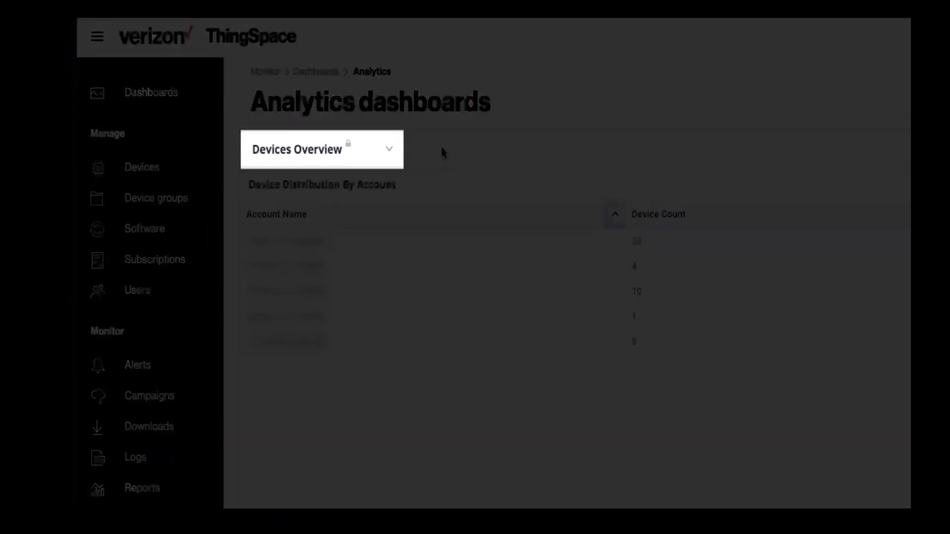
- Switch from Devices Overview to the Provisioning dashboard showing 72 activated and 31 deactivated
left_click(389, 151)
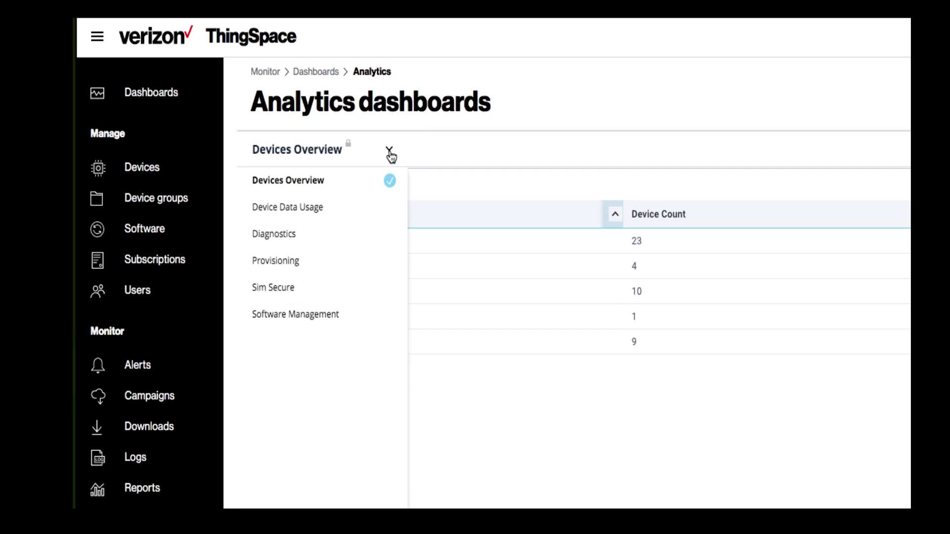
left_click(290, 260)
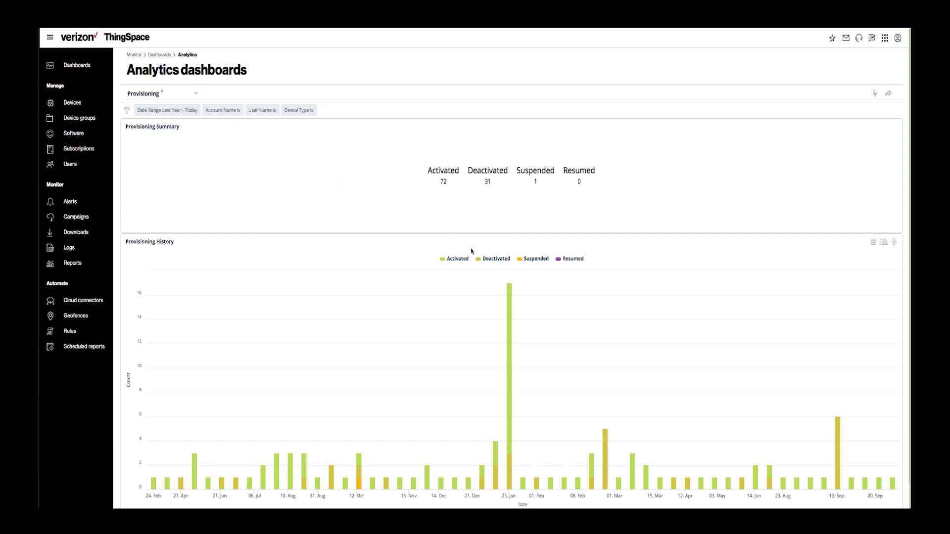
- Isolate the Deactivated series in Provisioning History, then re-add Suspended, Activated and Resumed
left_click(498, 266)
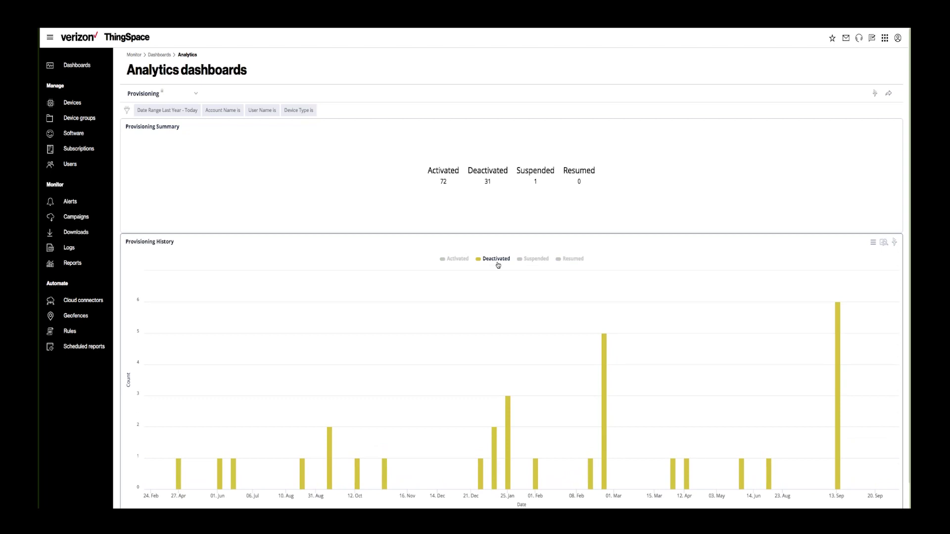
left_click(534, 265)
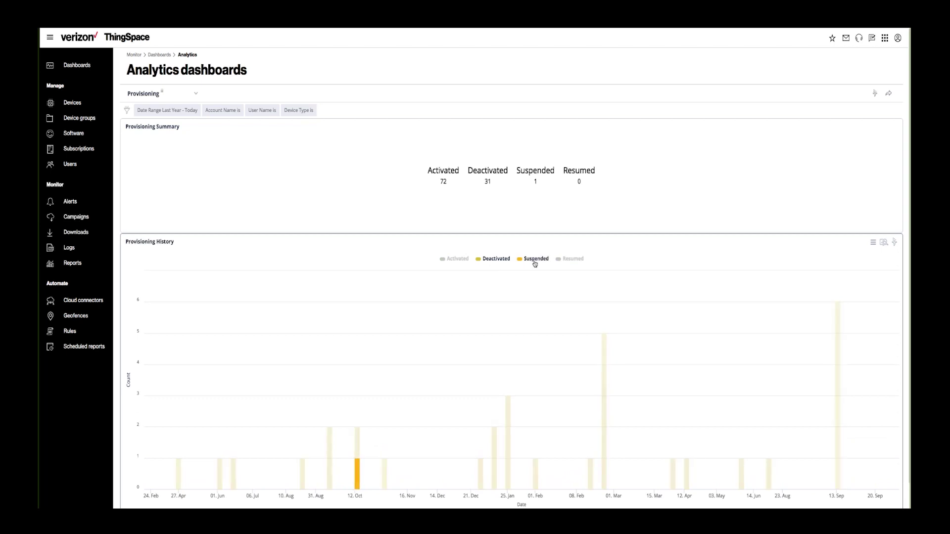
left_click(451, 261)
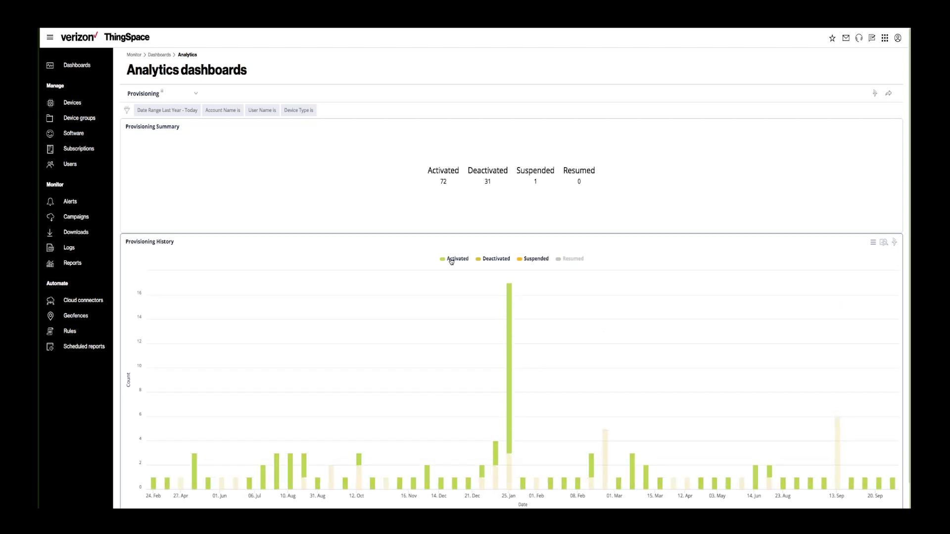
left_click(568, 259)
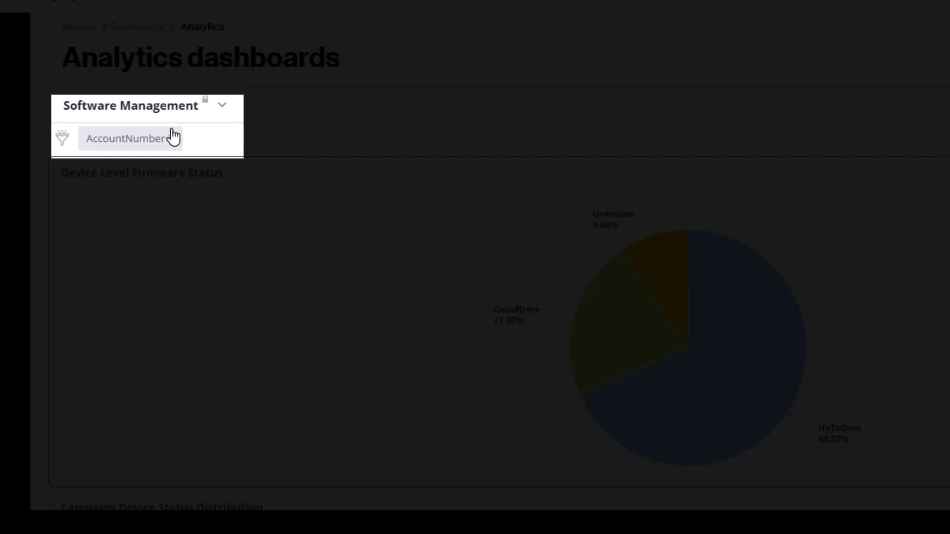
- Apply the AccountNumber filter using the only account number listed
left_click(173, 137)
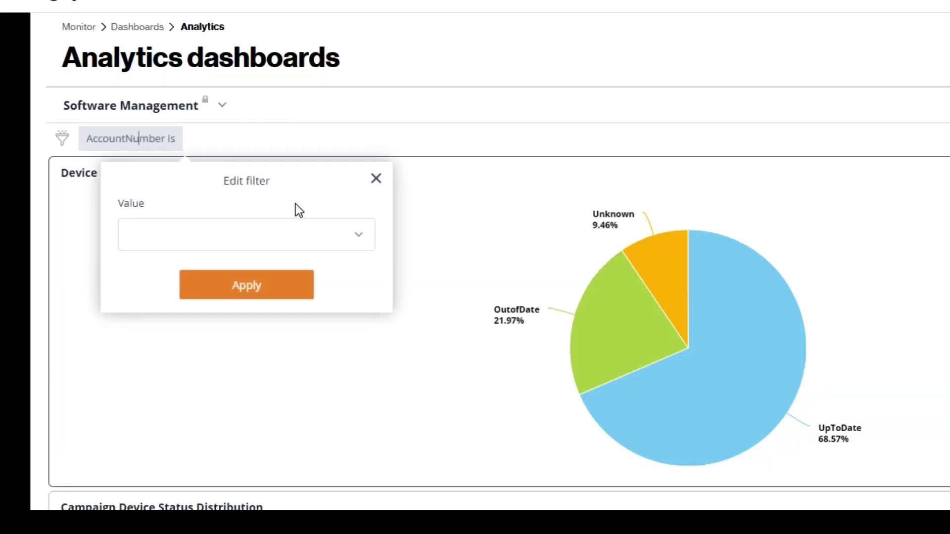
left_click(353, 244)
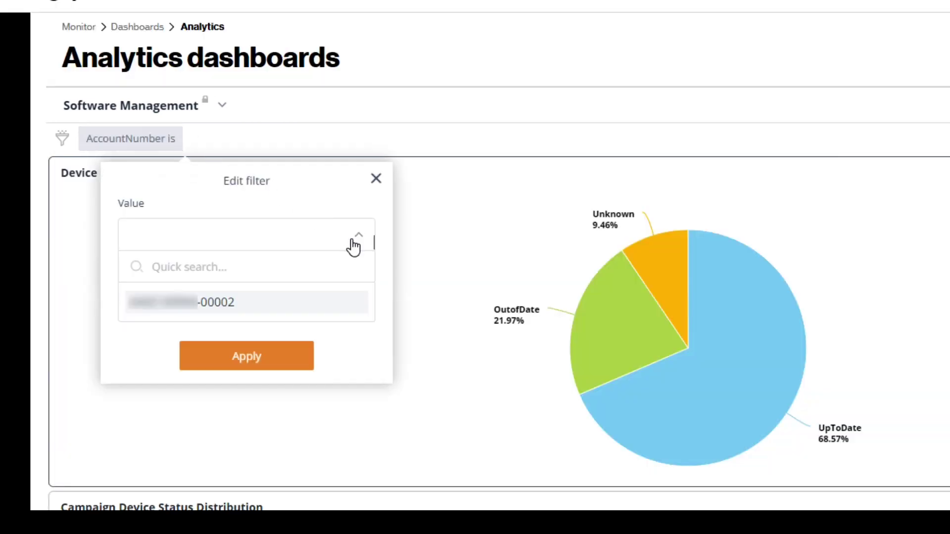
left_click(272, 307)
left_click(278, 306)
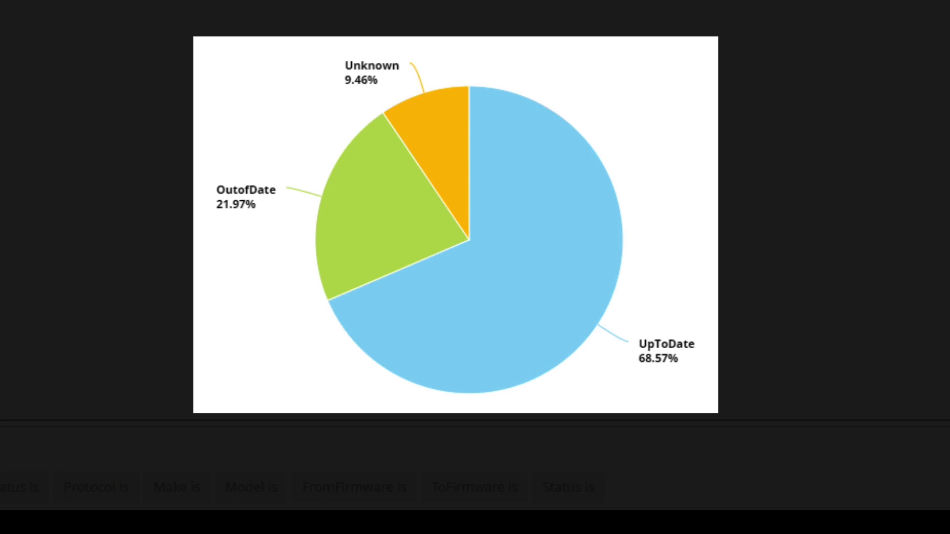
mouse_move(414, 358)
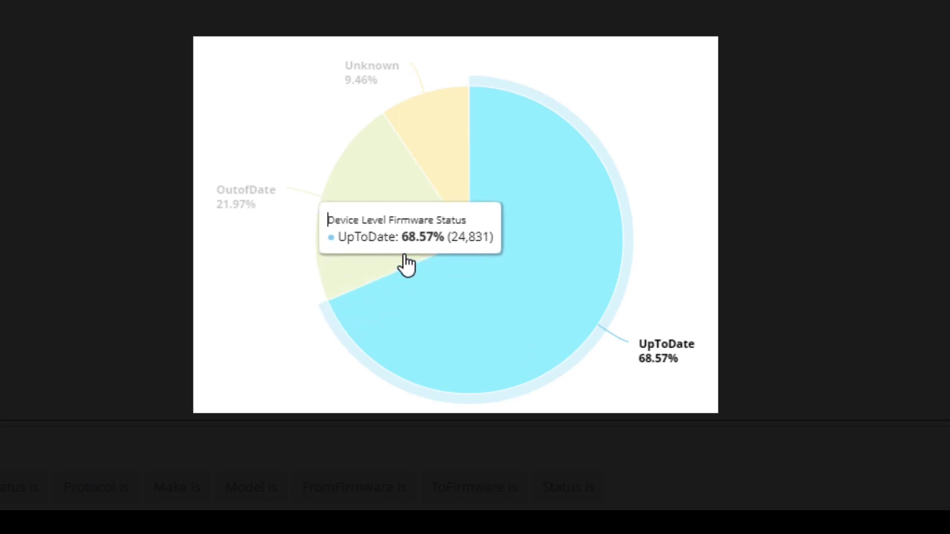
mouse_move(388, 225)
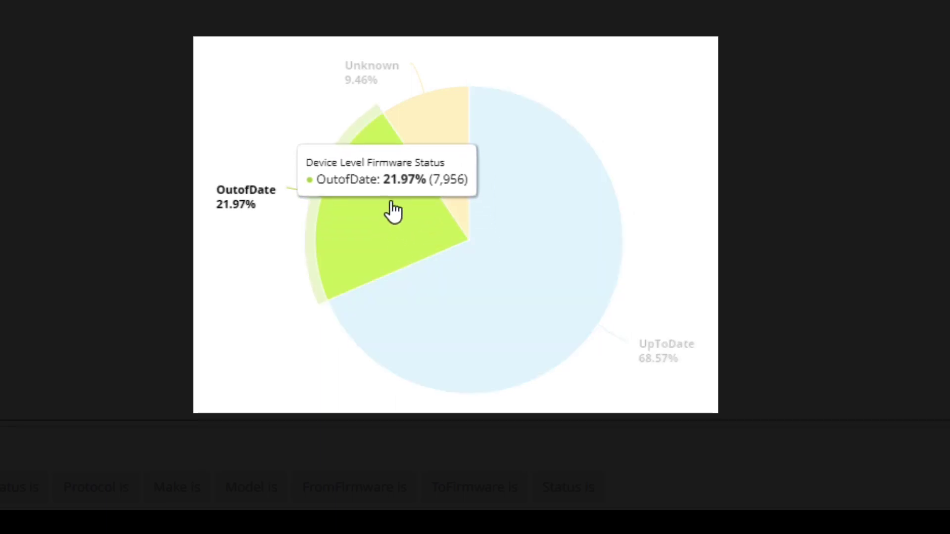
mouse_move(430, 146)
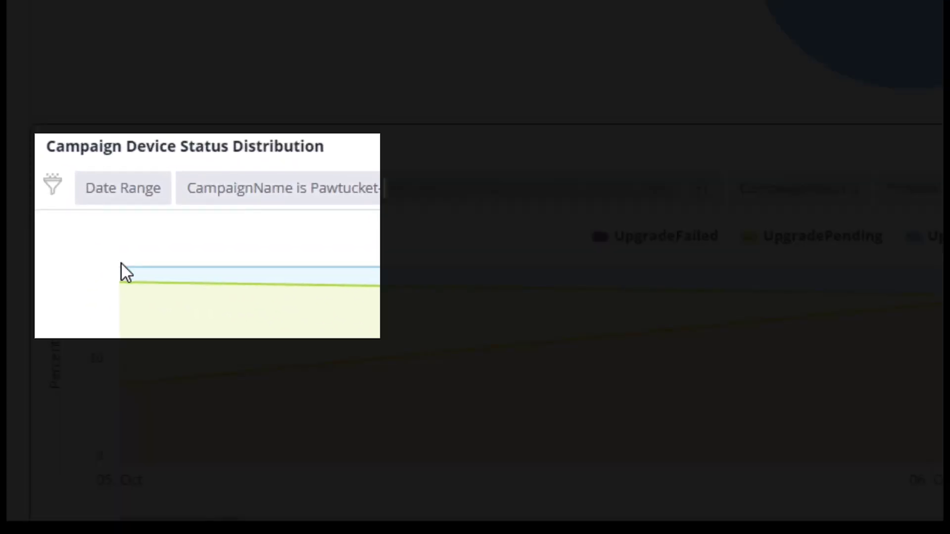
- Inspect the Pawtucket campaign's 05–07 Oct upgrade progress data points on the status chart
mouse_move(126, 274)
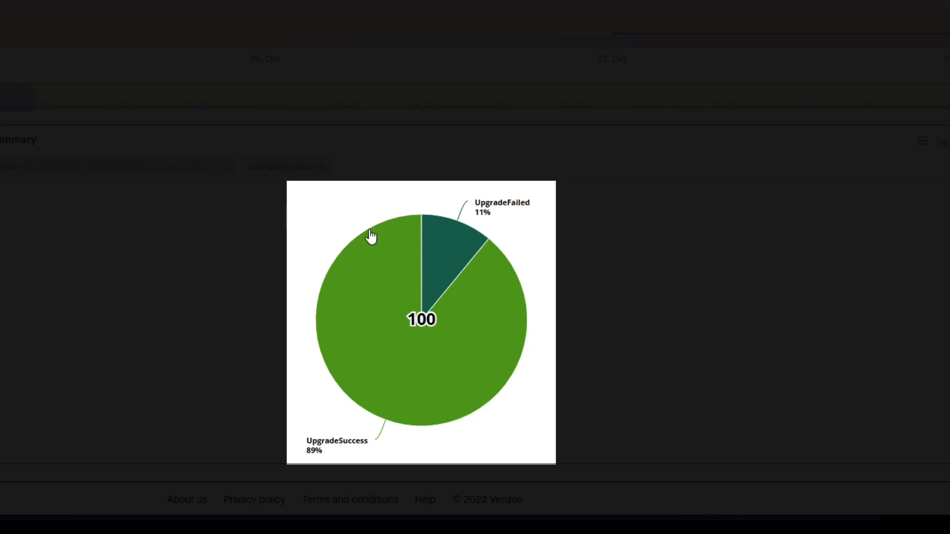
mouse_move(381, 239)
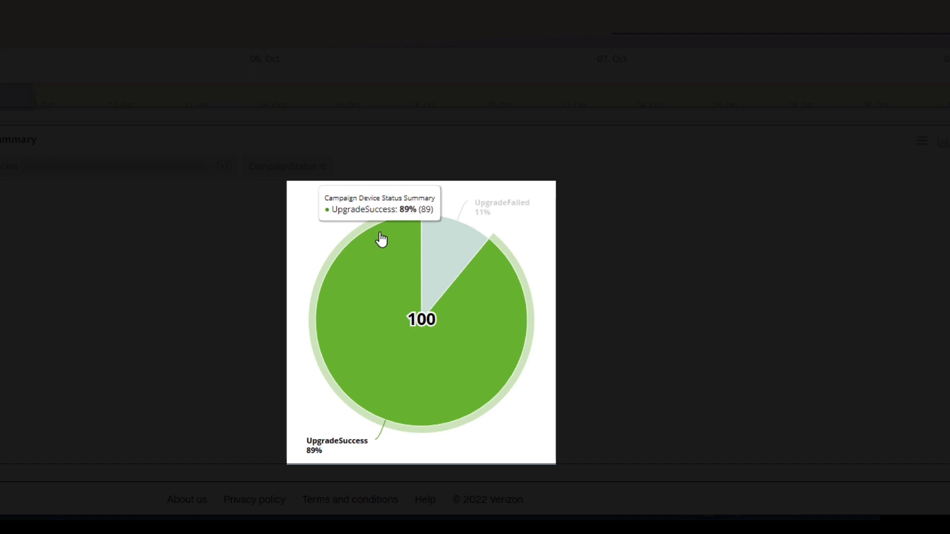
mouse_move(435, 246)
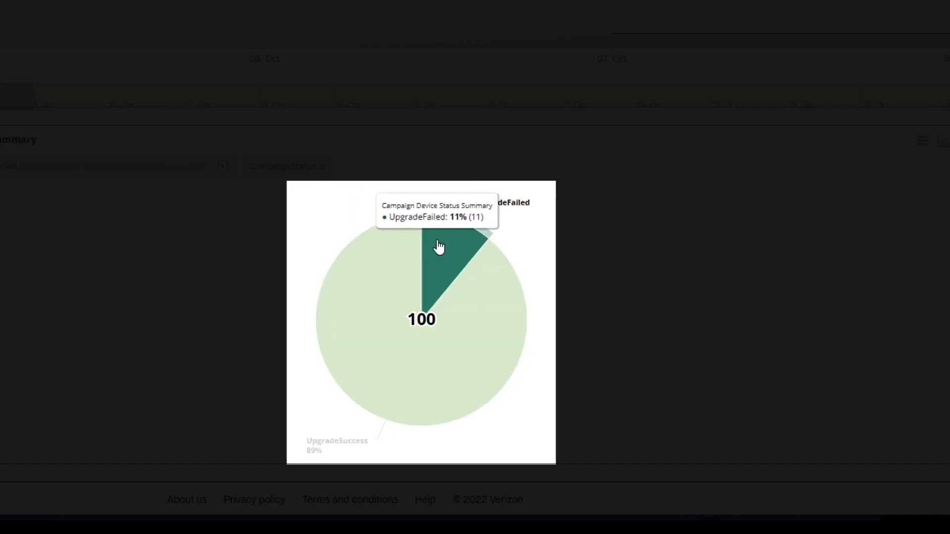